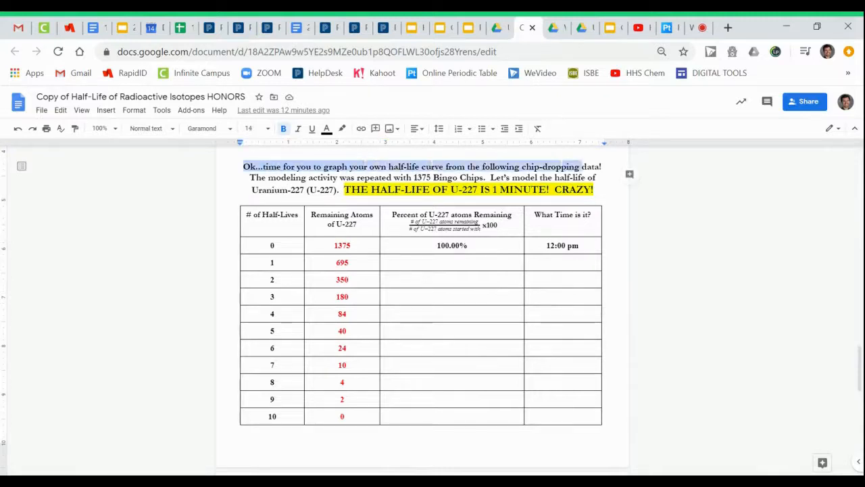
Step: Create a new Google Sheets spreadsheet in the shared Drive folder "Unit 2: Atomic Structure & Nuclear Processes"
{"action": "left_click", "coordinate": [572, 166]}
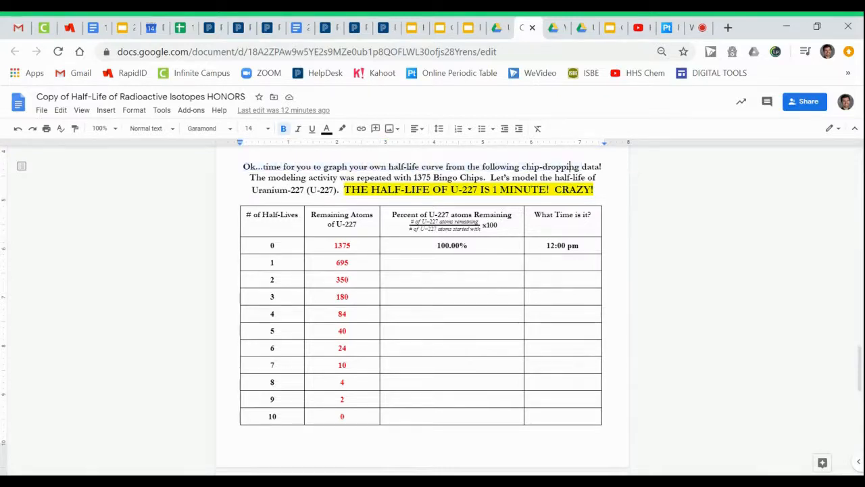
{"action": "left_click", "coordinate": [497, 28]}
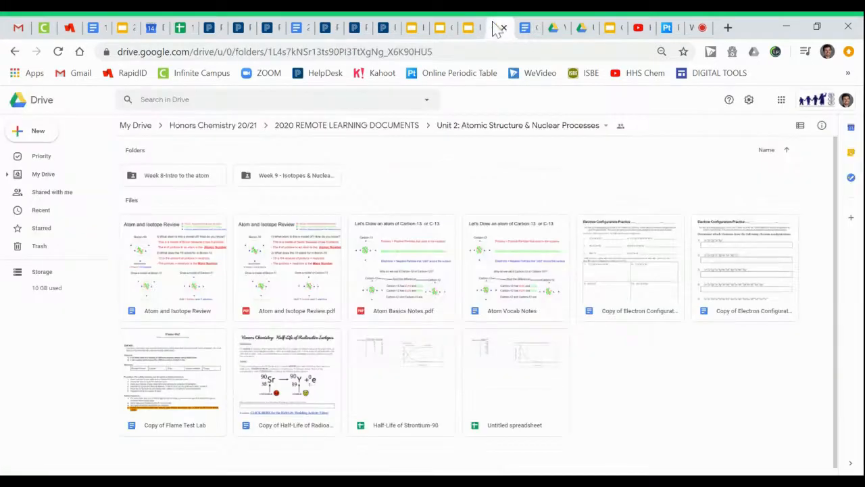
{"action": "left_click", "coordinate": [39, 132]}
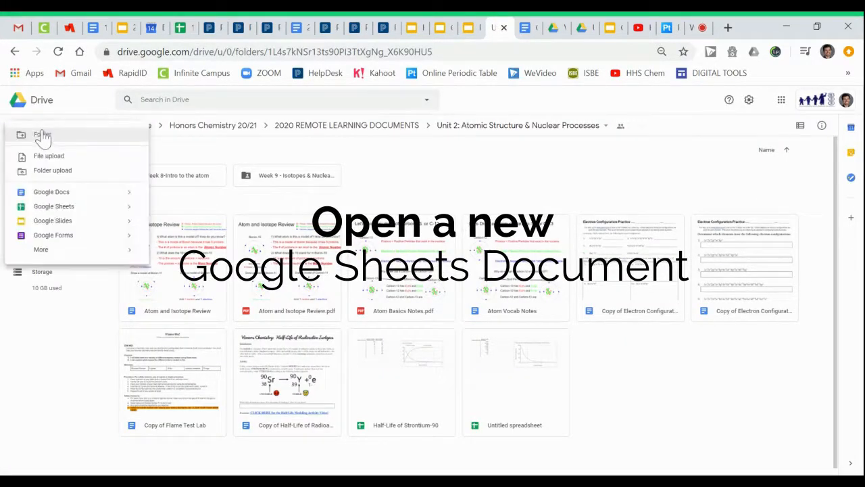
{"action": "left_click", "coordinate": [61, 209]}
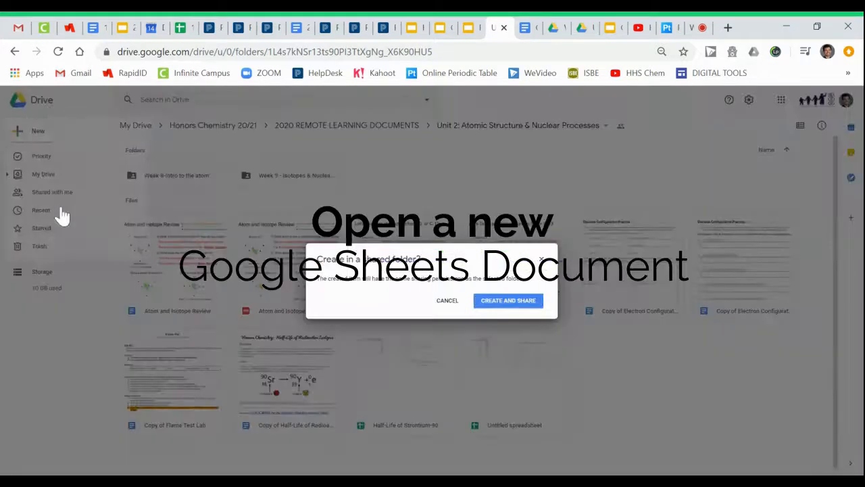
{"action": "left_click", "coordinate": [507, 303]}
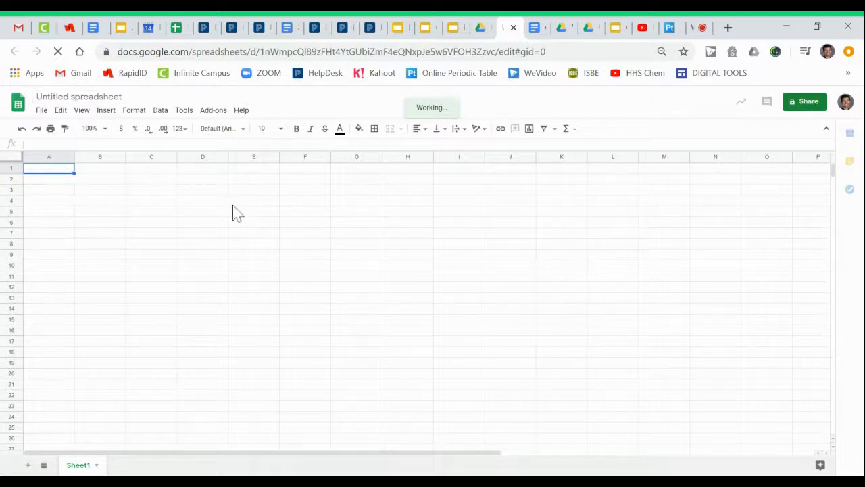
Step: Copy the whole "# of Half-Lives" column from the Half-Life document's table and paste it into the new spreadsheet at A1
{"action": "left_click", "coordinate": [535, 28]}
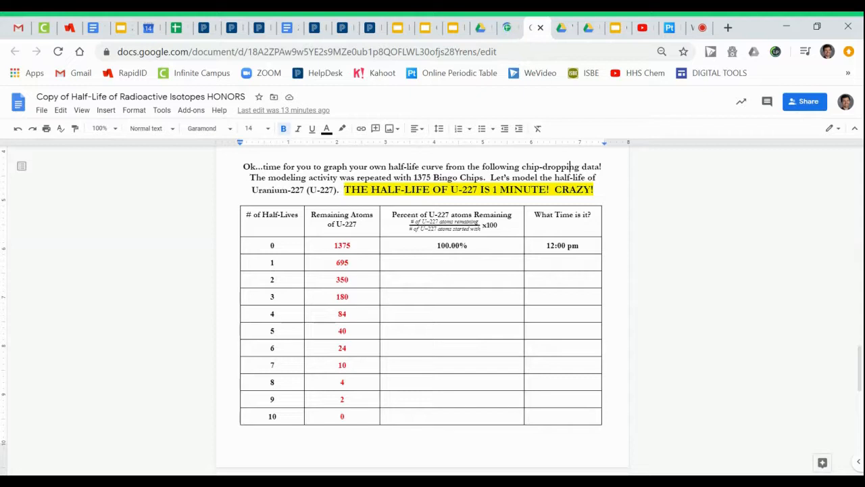
{"action": "left_click", "coordinate": [247, 215]}
{"action": "left_click_drag", "start_coordinate": [262, 215], "coordinate": [275, 416]}
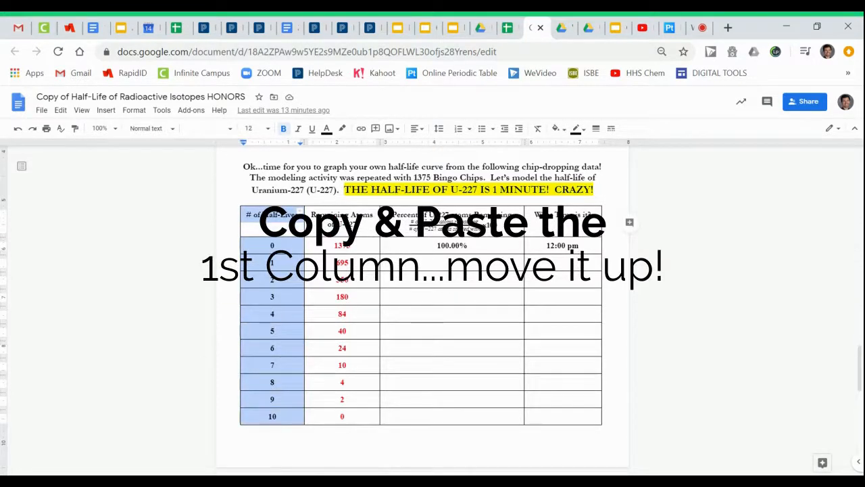
{"action": "right_click", "coordinate": [288, 321]}
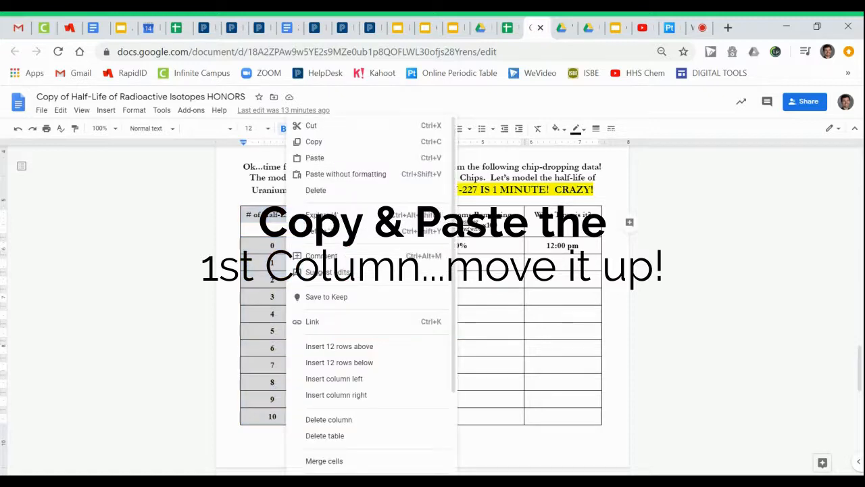
{"action": "left_click", "coordinate": [314, 142]}
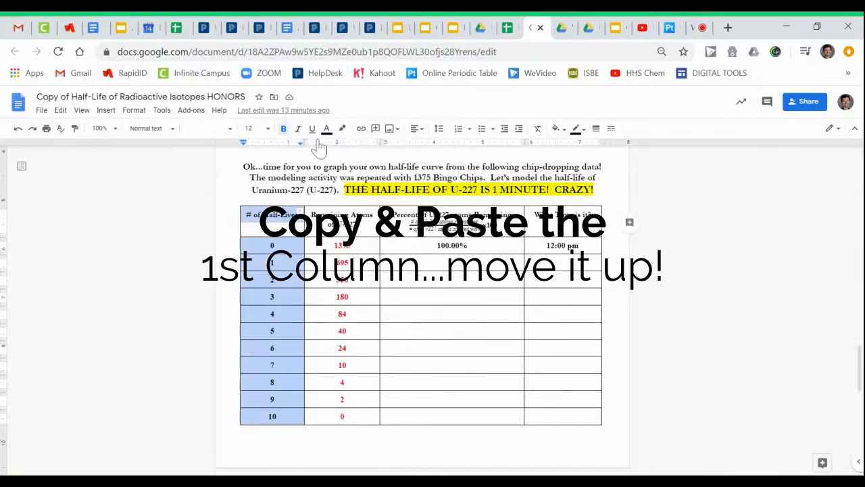
{"action": "left_click", "coordinate": [508, 28]}
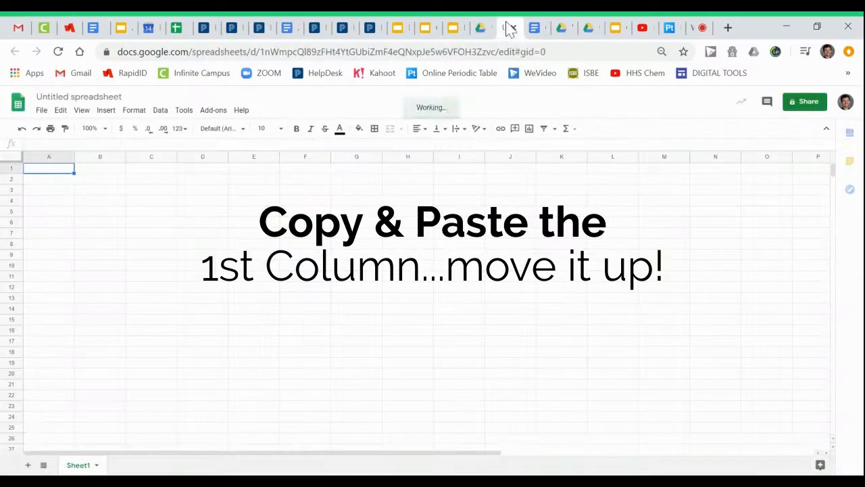
{"action": "right_click", "coordinate": [58, 172]}
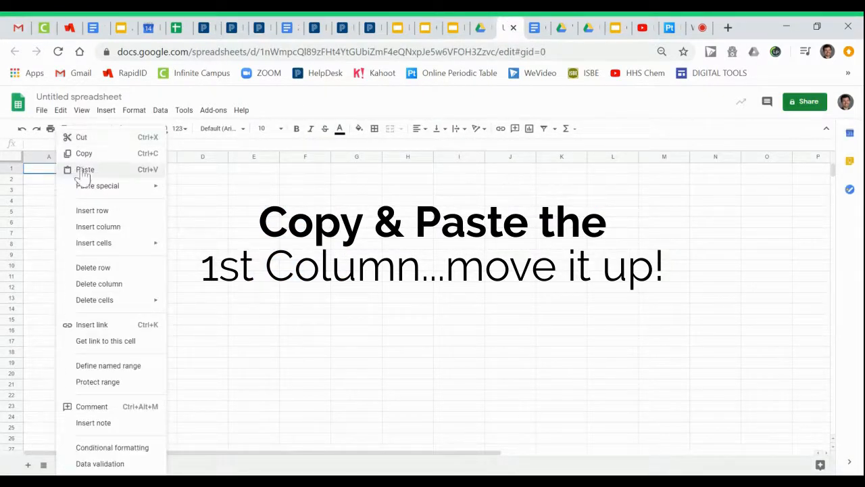
{"action": "left_click", "coordinate": [87, 170]}
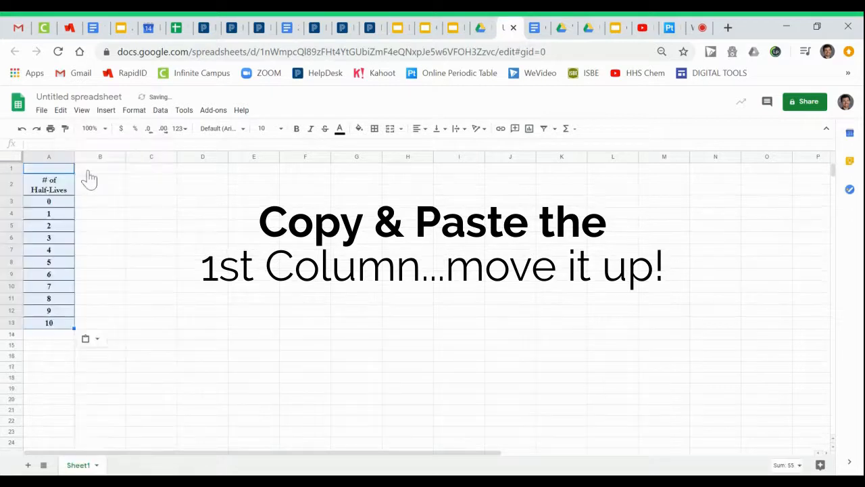
Step: Move the pasted "# of Half-Lives" column up one row so that its heading sits in A1
{"action": "left_click", "coordinate": [88, 189]}
{"action": "left_click_drag", "start_coordinate": [50, 186], "coordinate": [58, 328]}
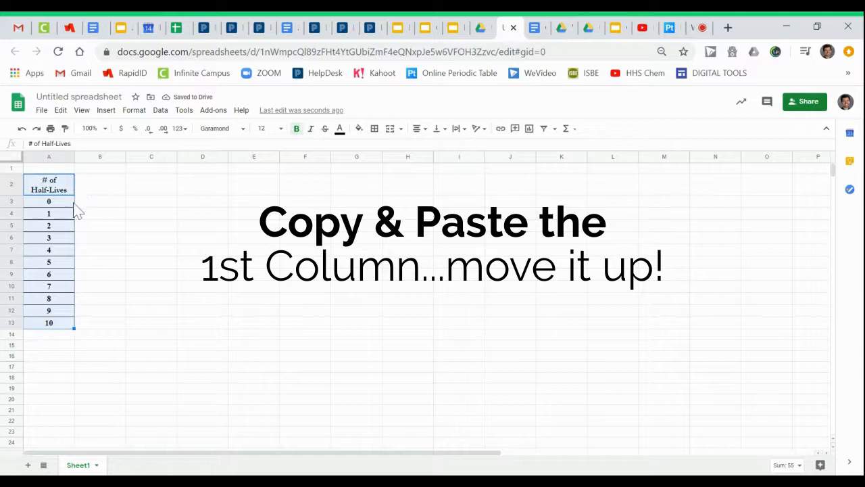
{"action": "mouse_move", "coordinate": [74, 216]}
{"action": "left_mouse_down"}
{"action": "mouse_move", "coordinate": [80, 223]}
{"action": "mouse_move", "coordinate": [74, 216]}
{"action": "left_mouse_up"}
{"action": "left_click", "coordinate": [91, 182]}
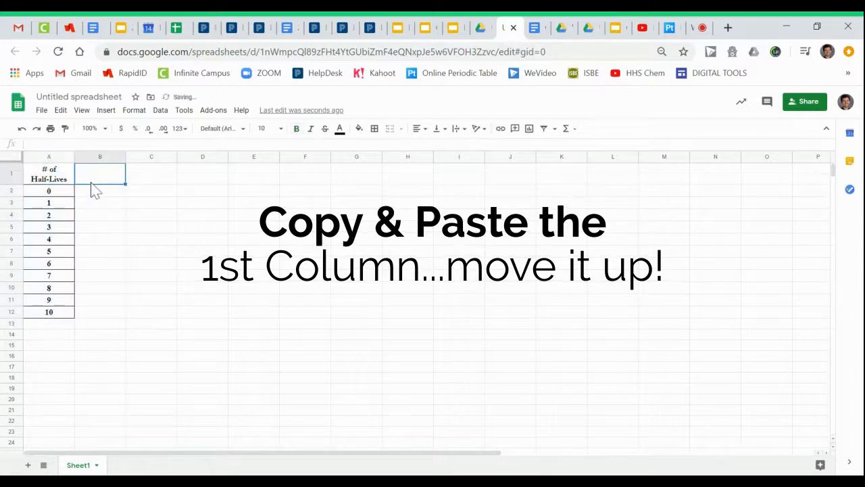
{"action": "left_click", "coordinate": [69, 324]}
{"action": "left_click_drag", "start_coordinate": [63, 178], "coordinate": [60, 315]}
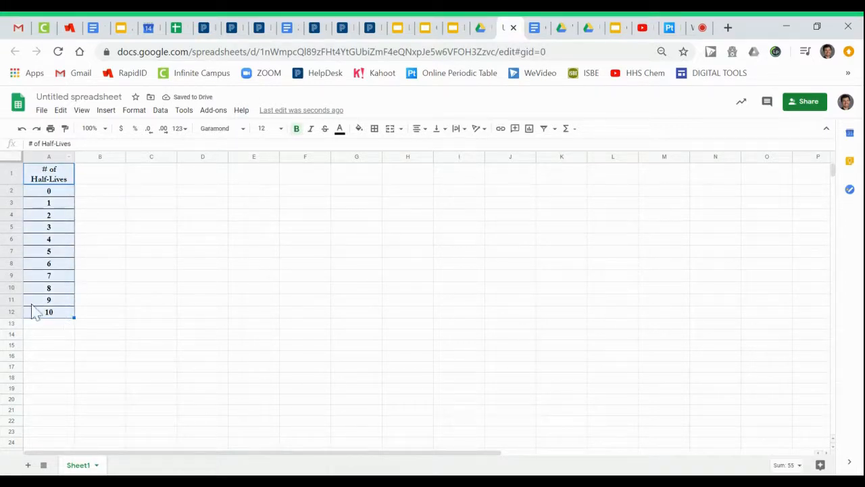
{"action": "left_click", "coordinate": [95, 313]}
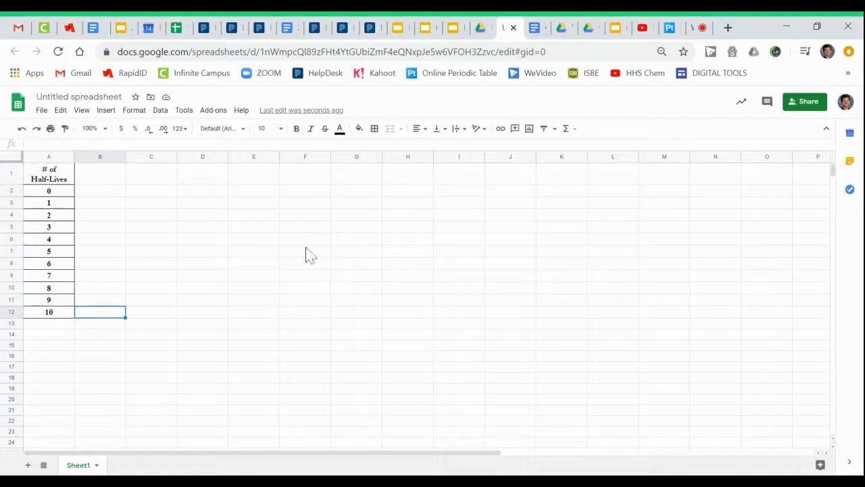
Step: Copy the heading "Percent of U-227 atoms Remaining" from the document's table into B1 and widen column B to fit it
{"action": "left_click", "coordinate": [535, 27]}
{"action": "left_click_drag", "start_coordinate": [392, 214], "coordinate": [518, 215]}
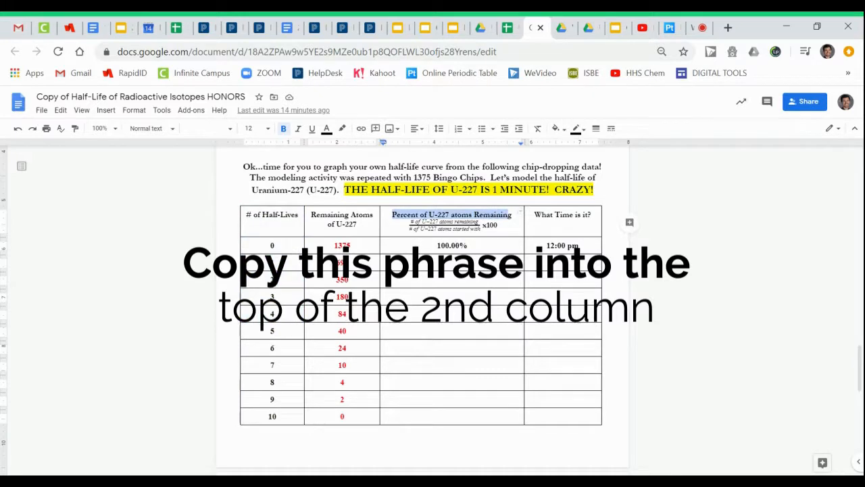
{"action": "right_click", "coordinate": [503, 214]}
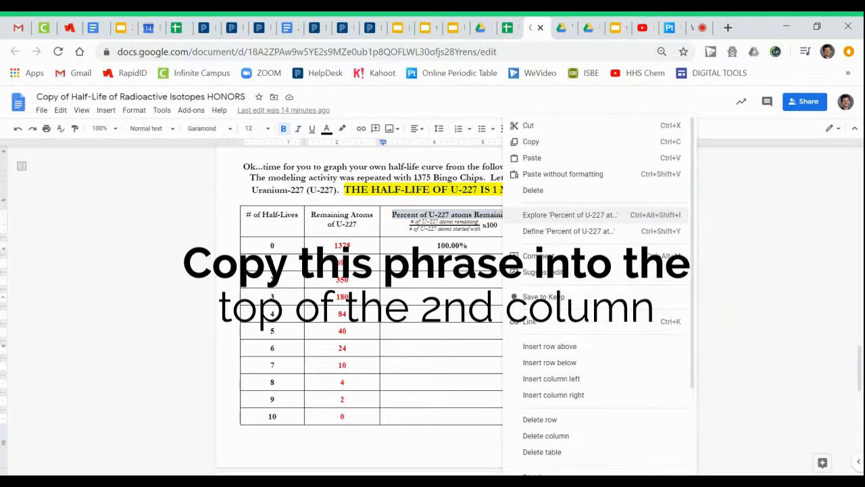
{"action": "left_click", "coordinate": [532, 143]}
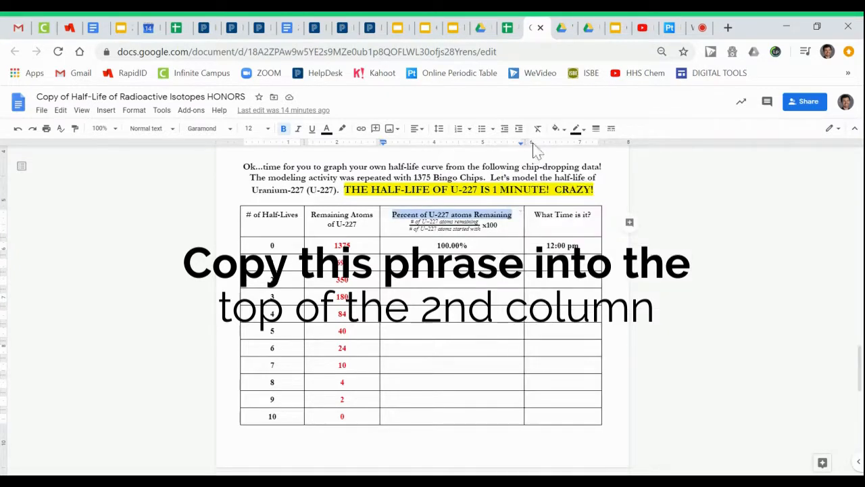
{"action": "left_click", "coordinate": [507, 27]}
{"action": "left_click", "coordinate": [98, 180]}
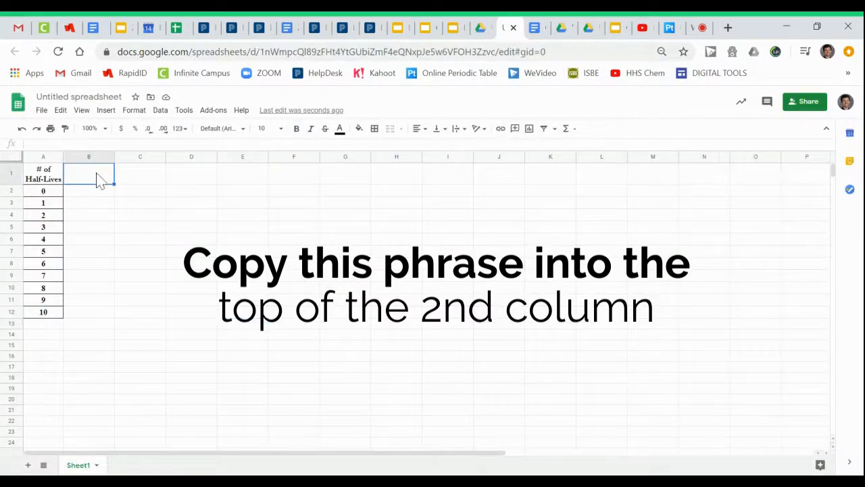
{"action": "right_click", "coordinate": [98, 180]}
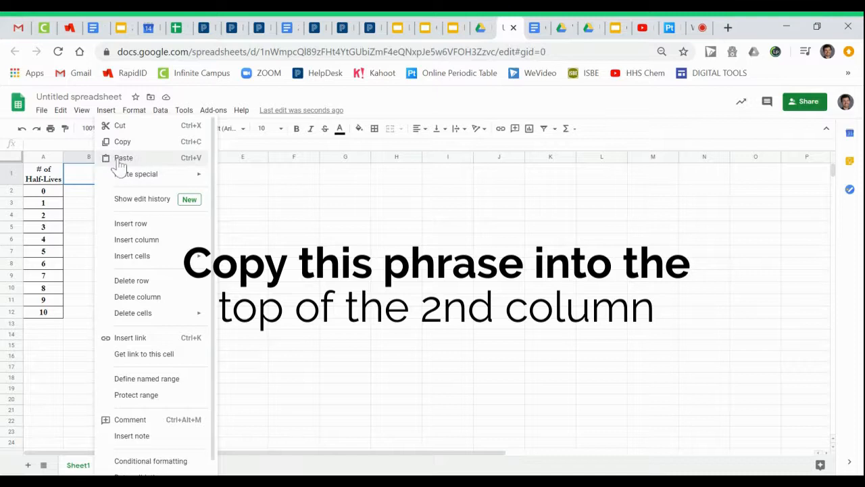
{"action": "left_click", "coordinate": [122, 158]}
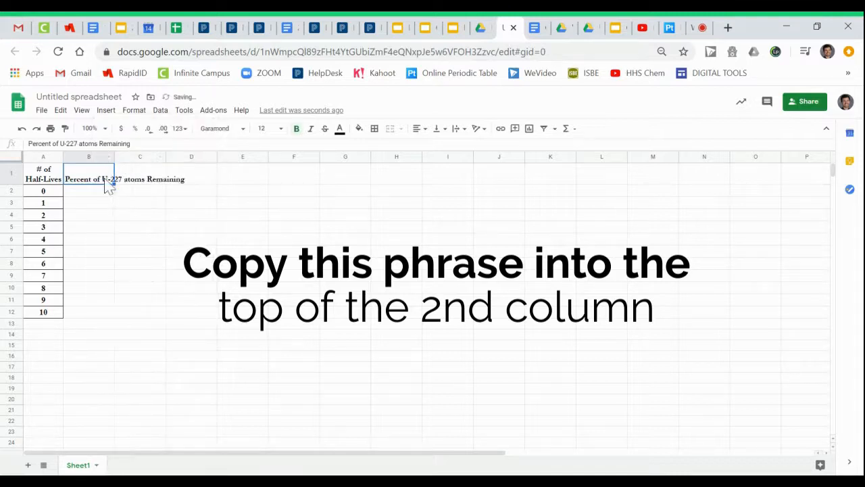
{"action": "double_click", "coordinate": [113, 156]}
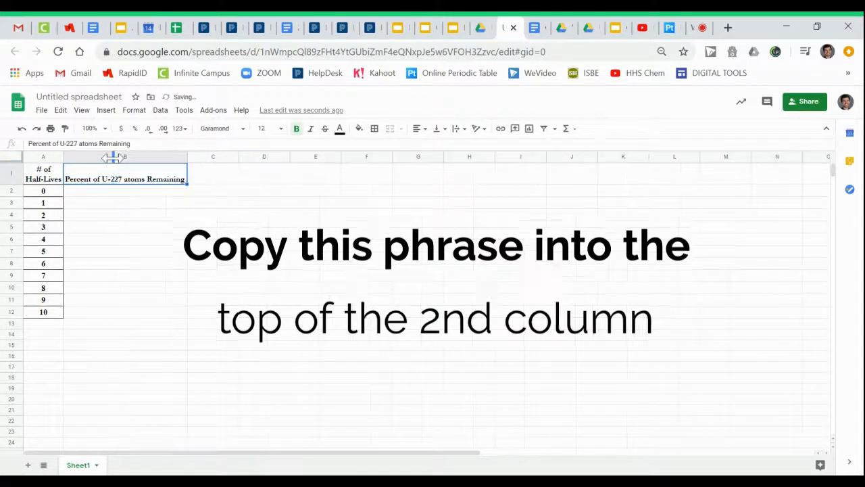
{"action": "left_click", "coordinate": [123, 193]}
{"action": "left_click", "coordinate": [231, 369]}
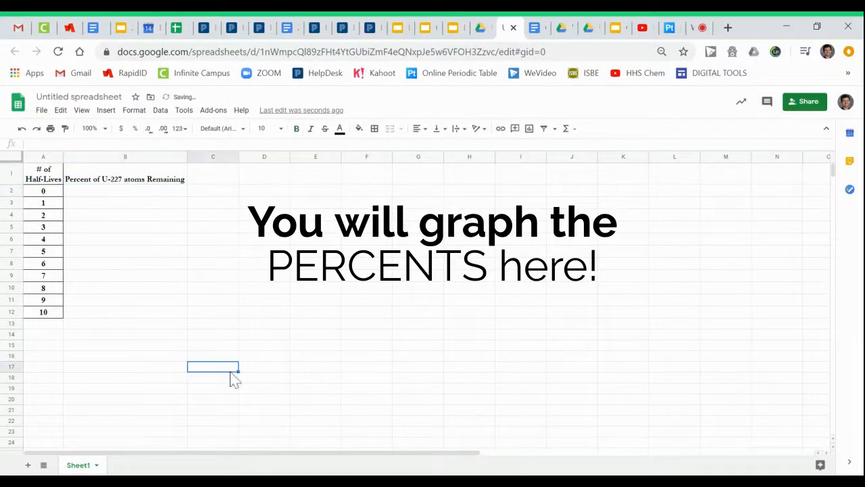
{"action": "double_click", "coordinate": [81, 181]}
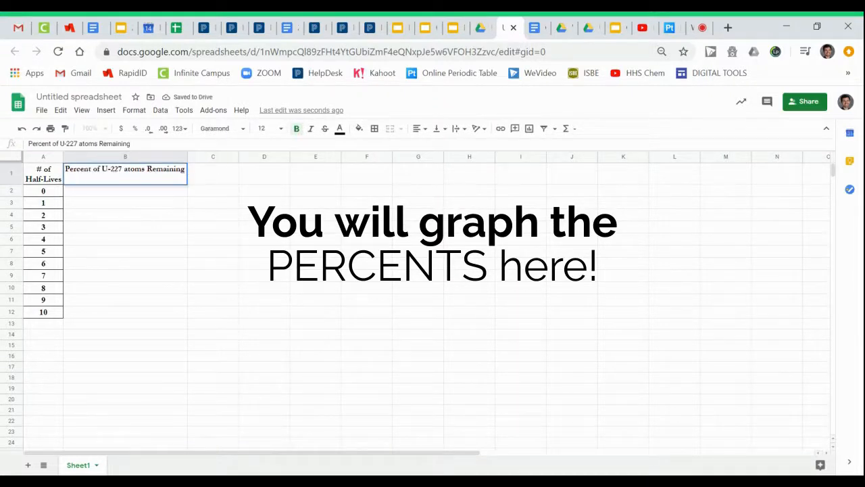
{"action": "left_click", "coordinate": [249, 230]}
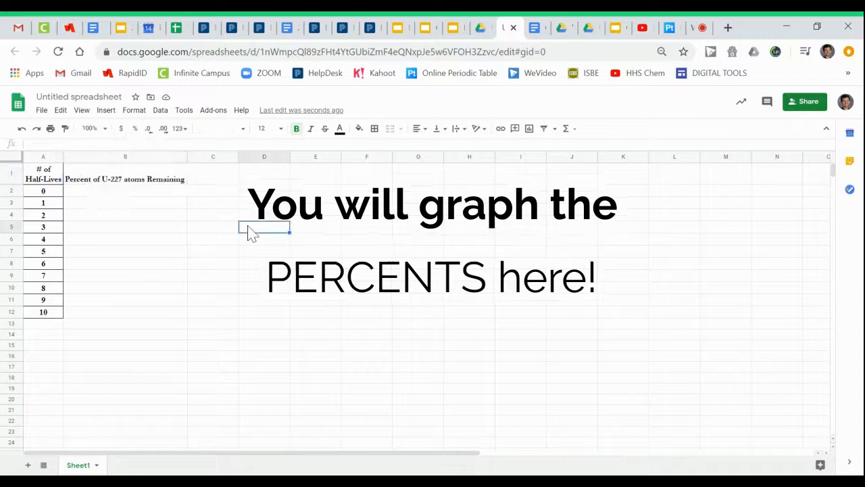
Step: Copy the 100.00% value from the document's table into B2, beside 0 half-lives
{"action": "left_click", "coordinate": [537, 28]}
{"action": "left_click_drag", "start_coordinate": [437, 246], "coordinate": [468, 246]}
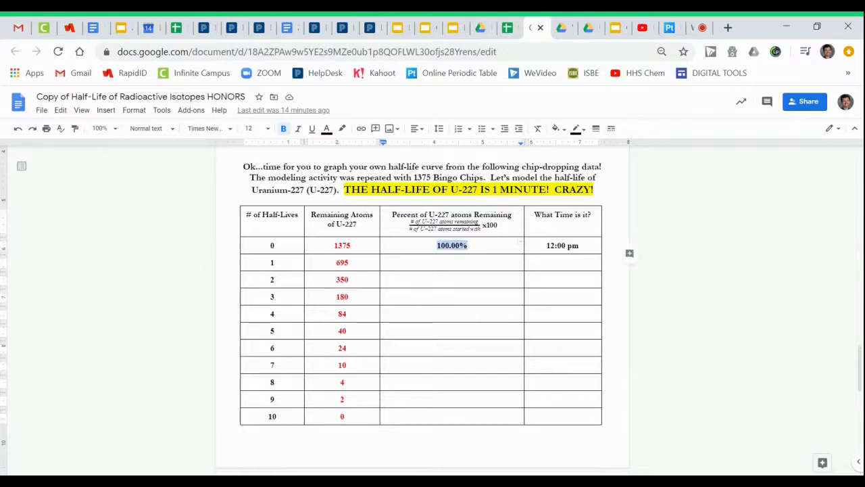
{"action": "right_click", "coordinate": [449, 245]}
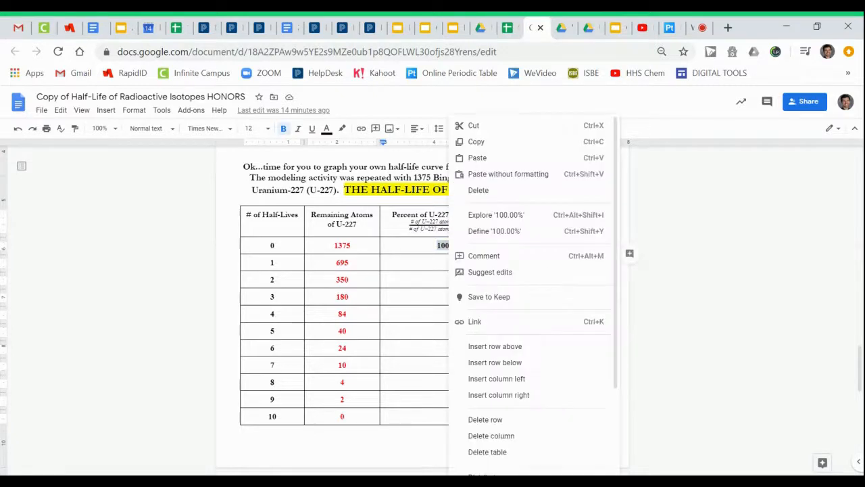
{"action": "left_click", "coordinate": [478, 143]}
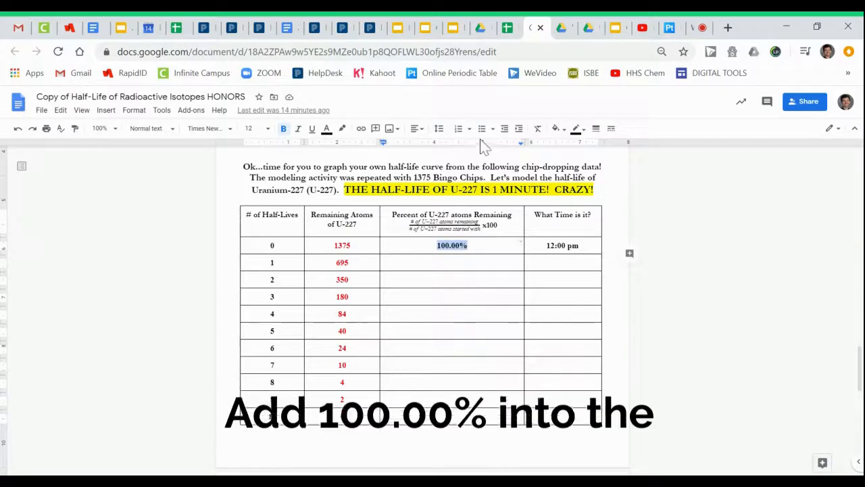
{"action": "left_click", "coordinate": [508, 27]}
{"action": "left_click", "coordinate": [127, 194]}
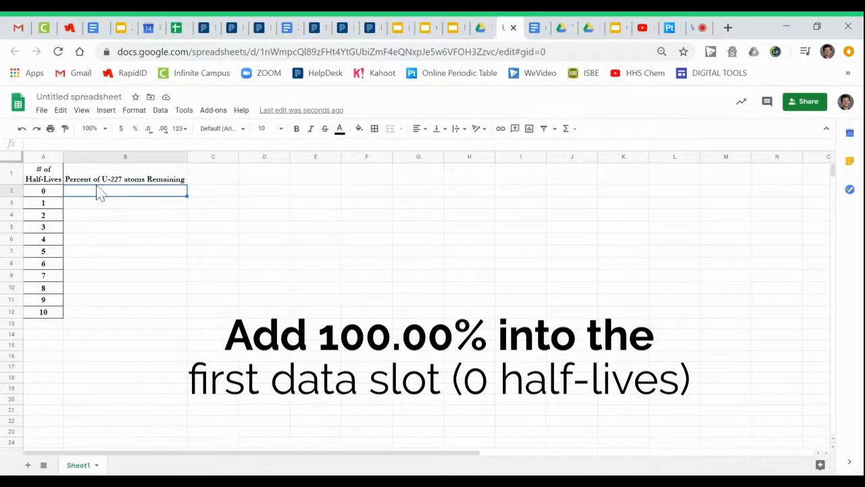
{"action": "right_click", "coordinate": [121, 198]}
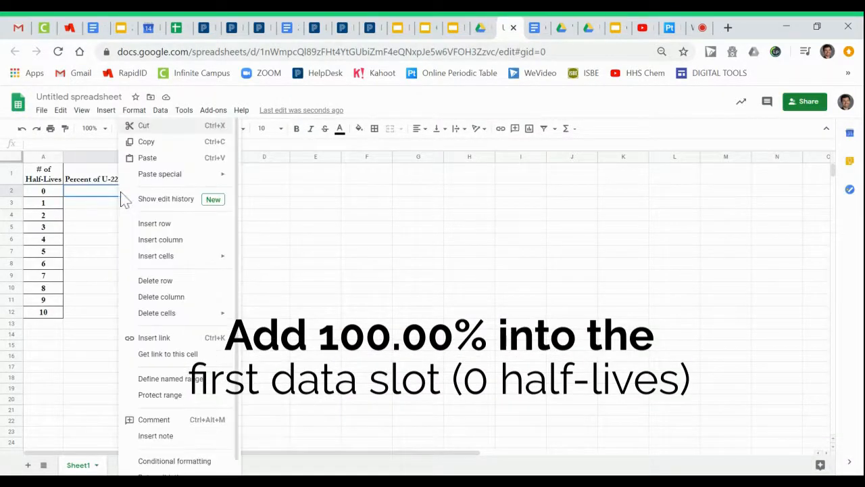
{"action": "left_click", "coordinate": [159, 158]}
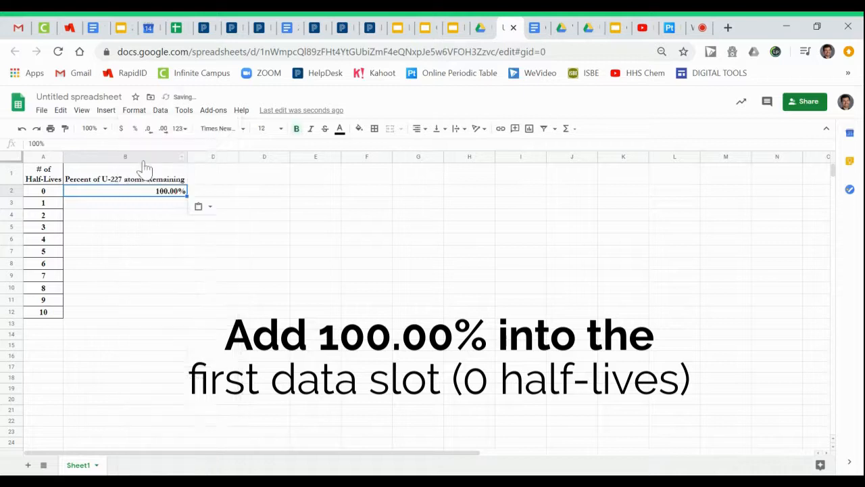
{"action": "left_click", "coordinate": [265, 246]}
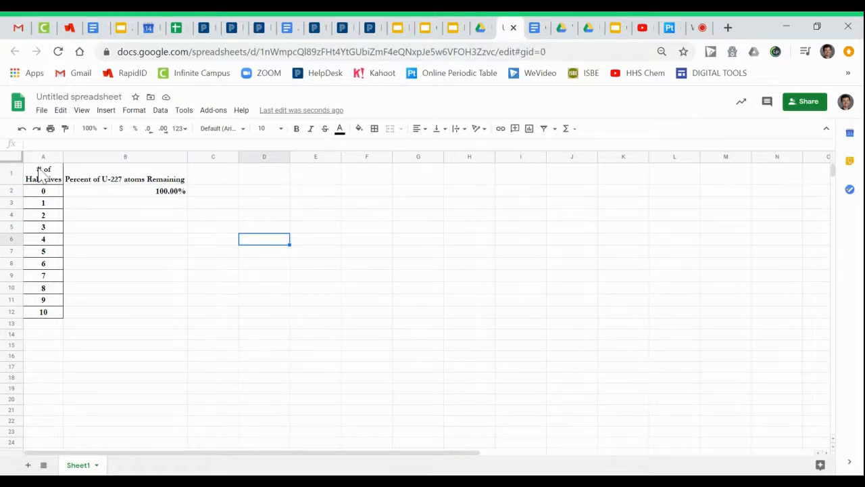
Step: Enter the note "OK, TIME TO GRAPH!" in cell C1
{"action": "left_click", "coordinate": [223, 180]}
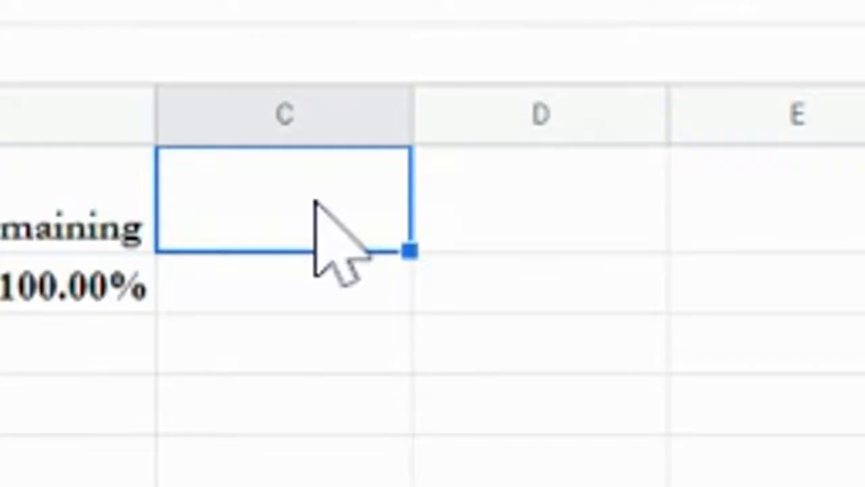
{"action": "type", "text": "OK, TIME TO GRAPH!"}
{"action": "key", "text": "Return"}
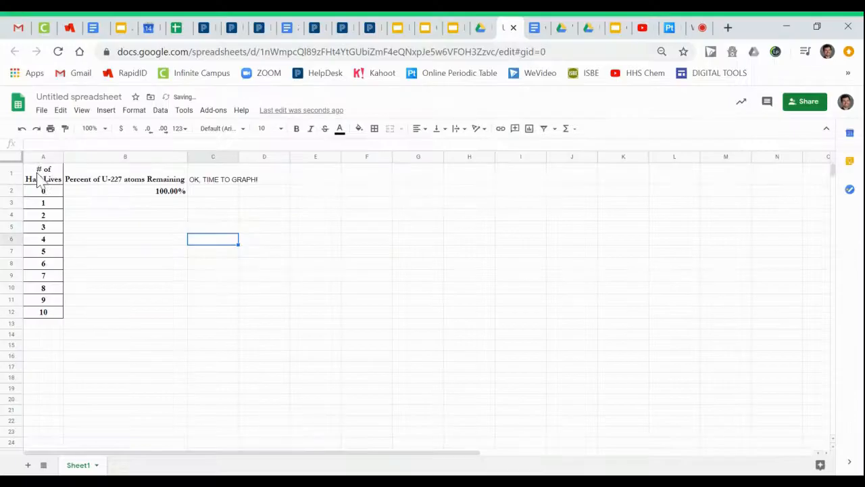
Step: Insert a chart of the half-life table in A1:B12 and move it clear of the data columns
{"action": "left_click_drag", "start_coordinate": [43, 177], "coordinate": [137, 318]}
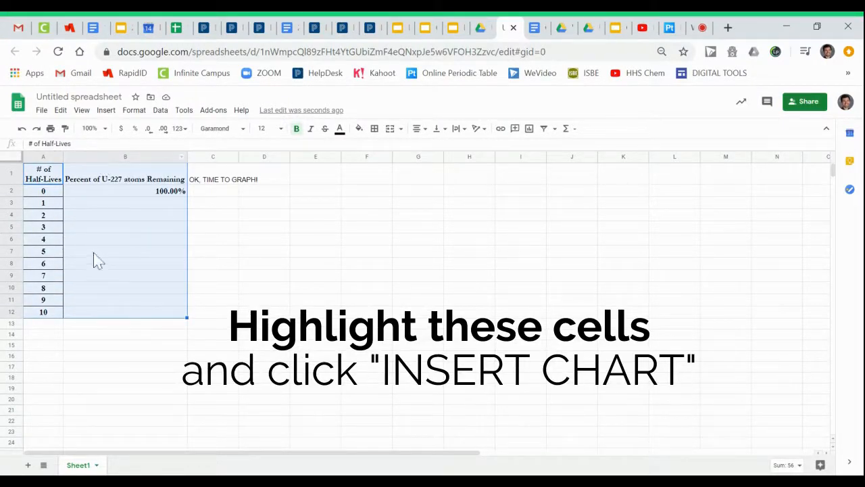
{"action": "left_click", "coordinate": [530, 130]}
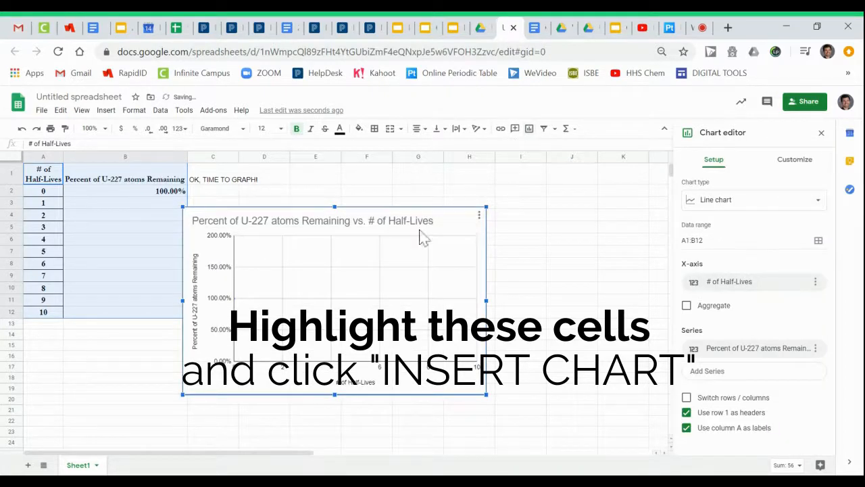
{"action": "left_click_drag", "start_coordinate": [409, 257], "coordinate": [469, 239]}
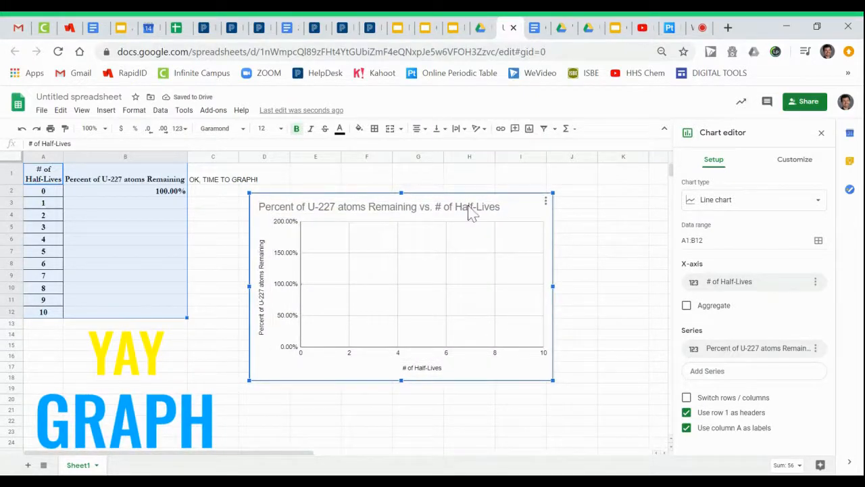
Step: Enter 50% in B3 as the sample percentage for 1 half-life
{"action": "left_click", "coordinate": [174, 206]}
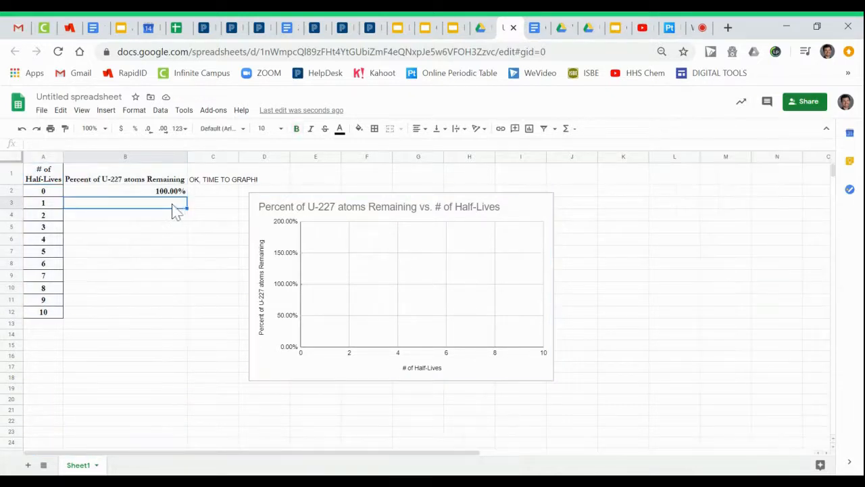
{"action": "type", "text": "50"}
{"action": "key", "text": "Return"}
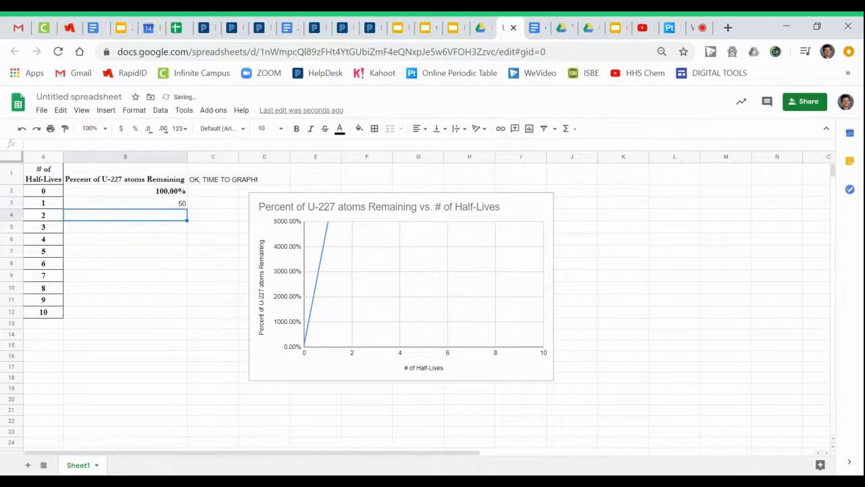
{"action": "left_click", "coordinate": [174, 204]}
{"action": "double_click", "coordinate": [174, 204]}
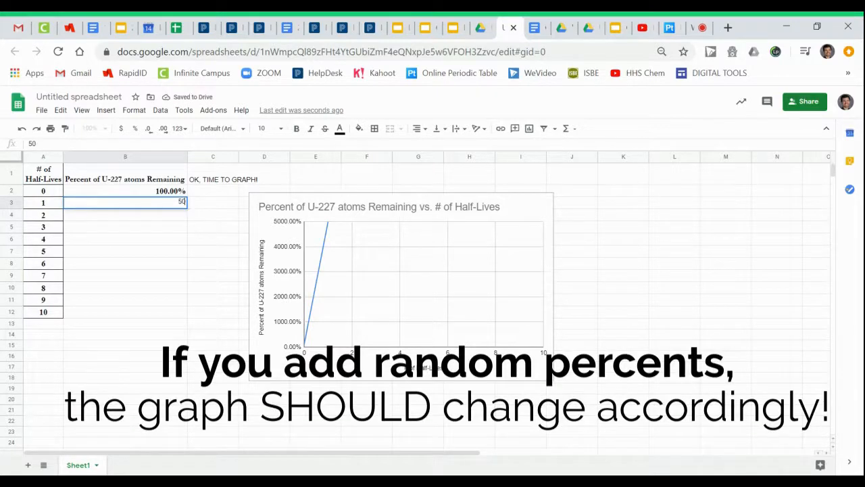
{"action": "key", "text": "Return"}
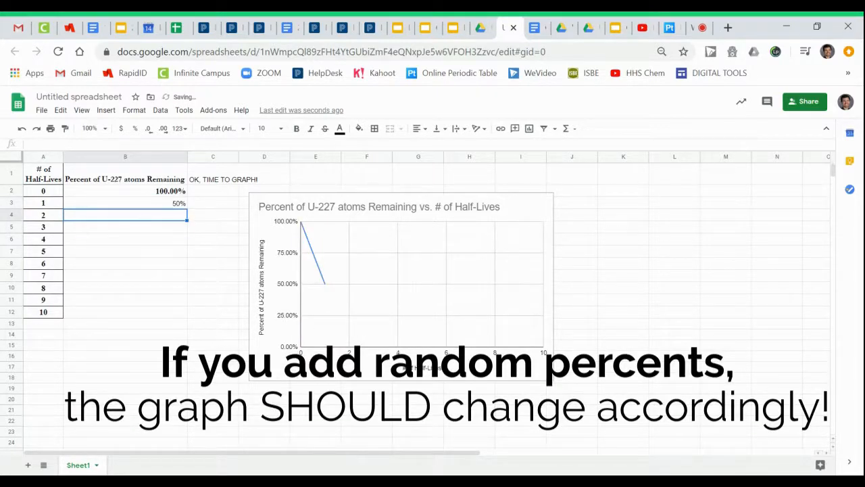
Step: Enter sample percentages of 25%, 10% and 5% for 2, 3 and 4 half-lives in B4:B6
{"action": "type", "text": "25"}
{"action": "key", "text": "Return"}
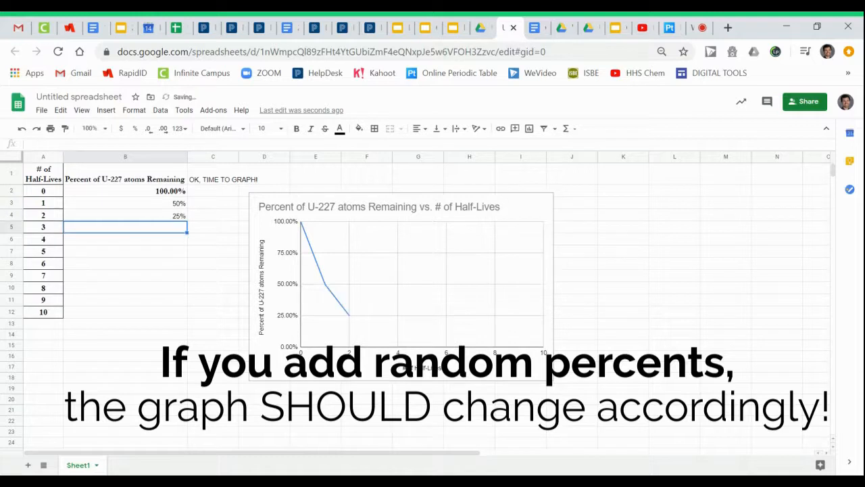
{"action": "type", "text": "10"}
{"action": "key", "text": "Return"}
{"action": "type", "text": "5"}
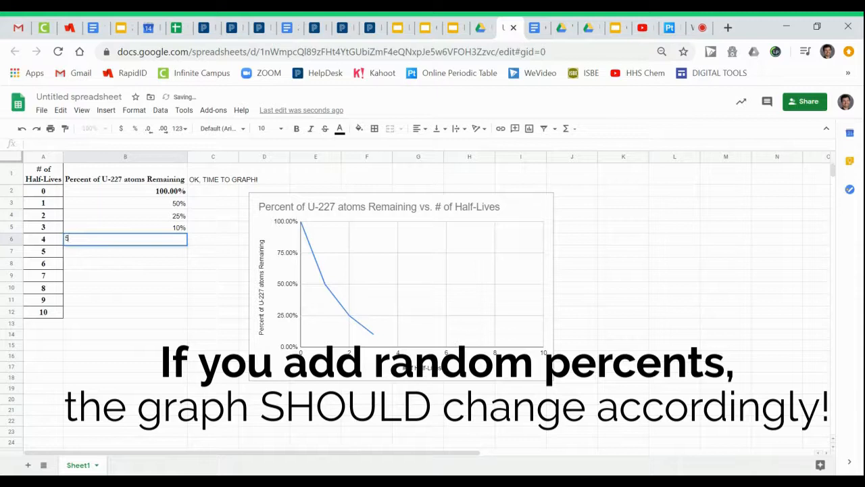
{"action": "key", "text": "Return"}
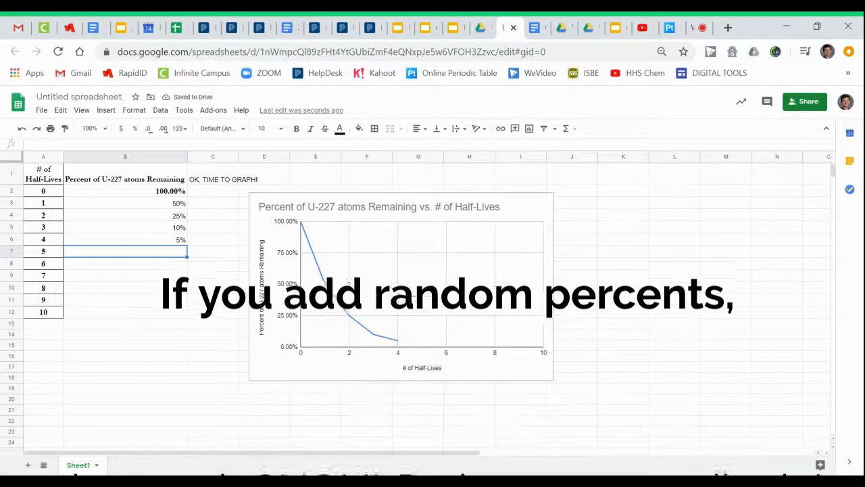
Step: Enter the note "FILL IN YOUR DATA!!!" in B13, below the percentage column
{"action": "key", "text": "Down"}
{"action": "key", "text": "Down"}
{"action": "key", "text": "Down"}
{"action": "key", "text": "Down"}
{"action": "key", "text": "Down"}
{"action": "key", "text": "Down"}
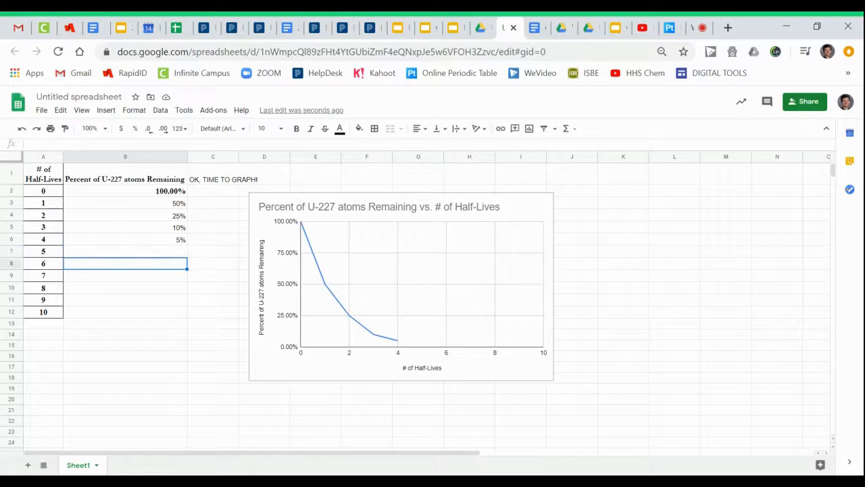
{"action": "type", "text": "FILL IN YOUR DATA"}
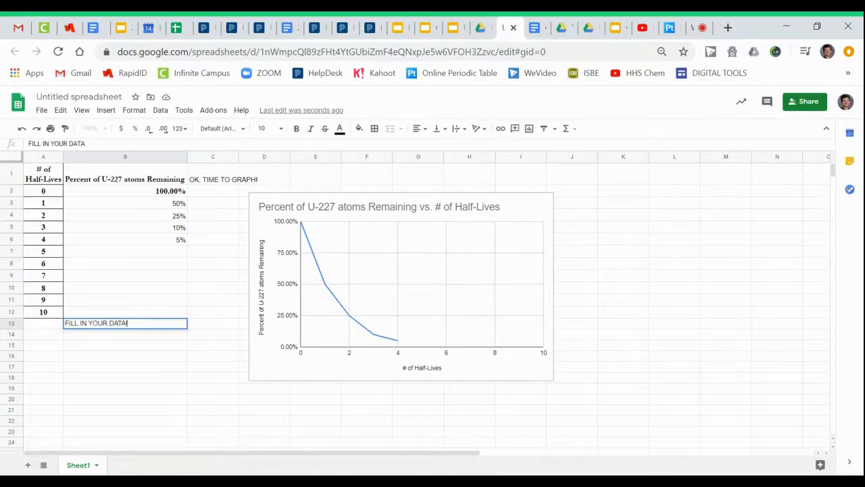
{"action": "type", "text": "!!!"}
{"action": "key", "text": "Return"}
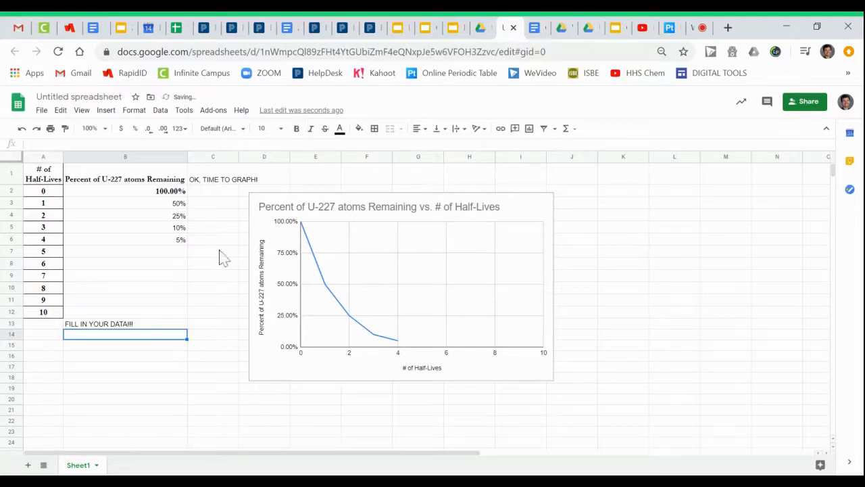
Step: Change the percentages for 1 to 4 half-lives in B3:B6 to 55%, 20%, 13% and 4%
{"action": "left_click", "coordinate": [415, 280]}
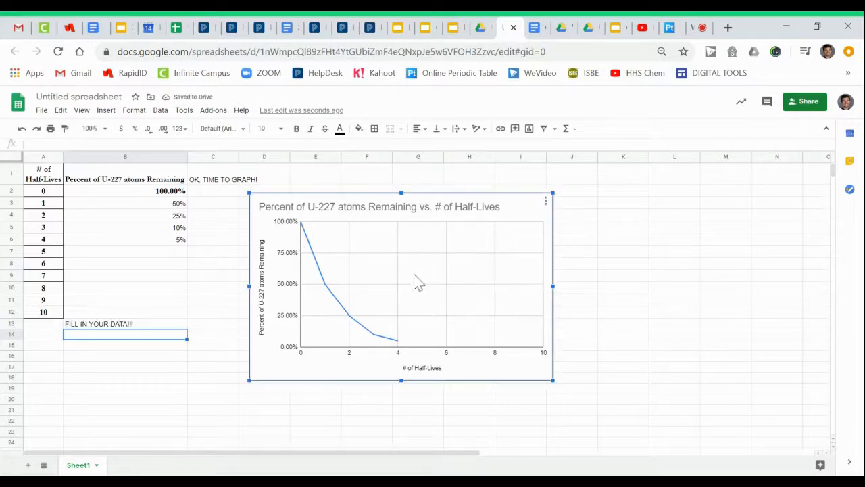
{"action": "left_click", "coordinate": [180, 206]}
{"action": "type", "text": "5"}
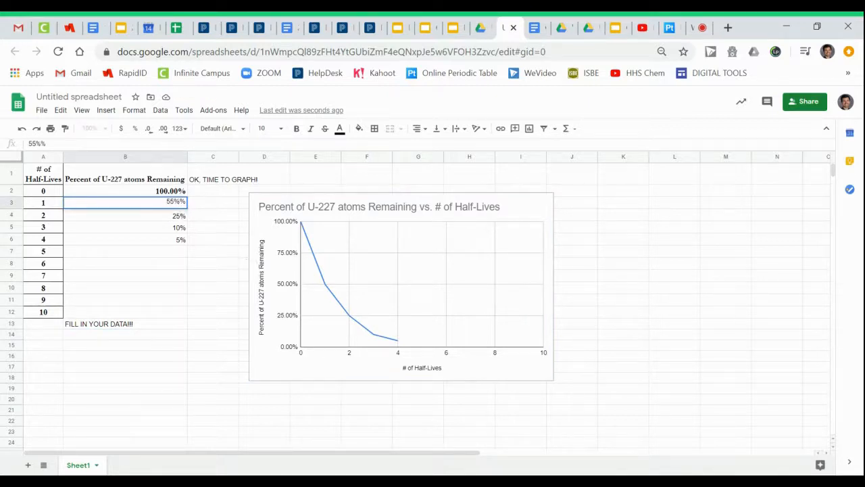
{"action": "type", "text": "5"}
{"action": "key", "text": "Return"}
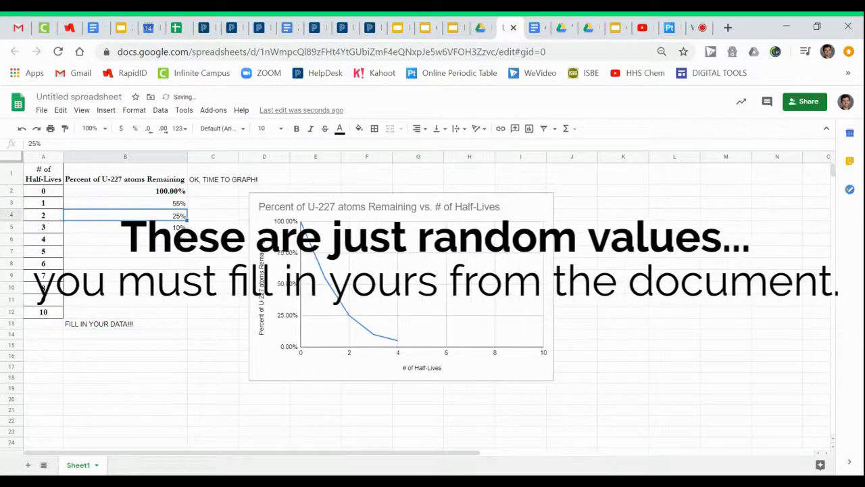
{"action": "type", "text": "2"}
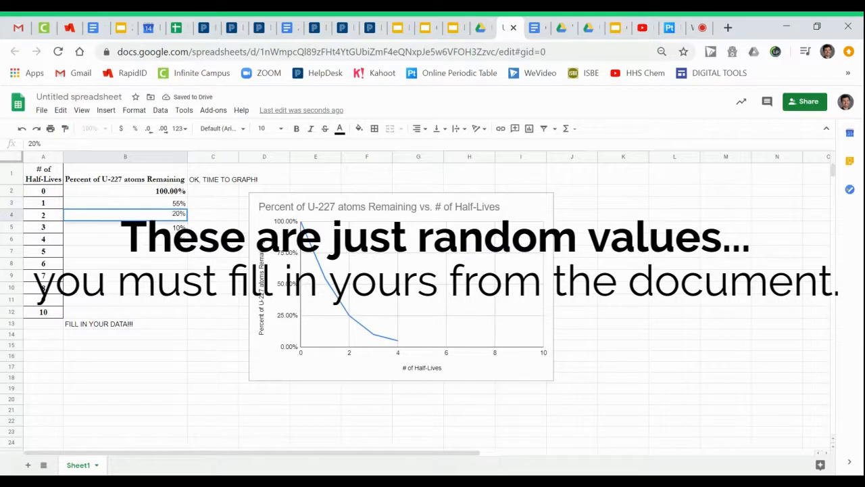
{"action": "type", "text": "0"}
{"action": "key", "text": "Return"}
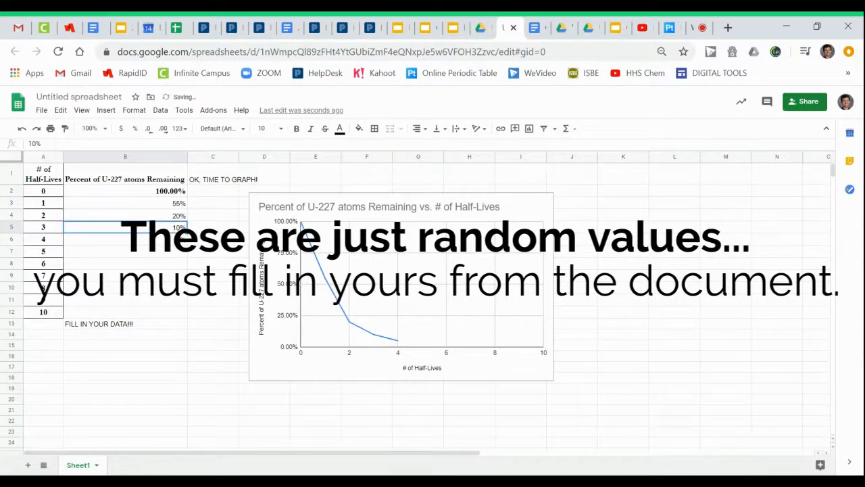
{"action": "type", "text": "1"}
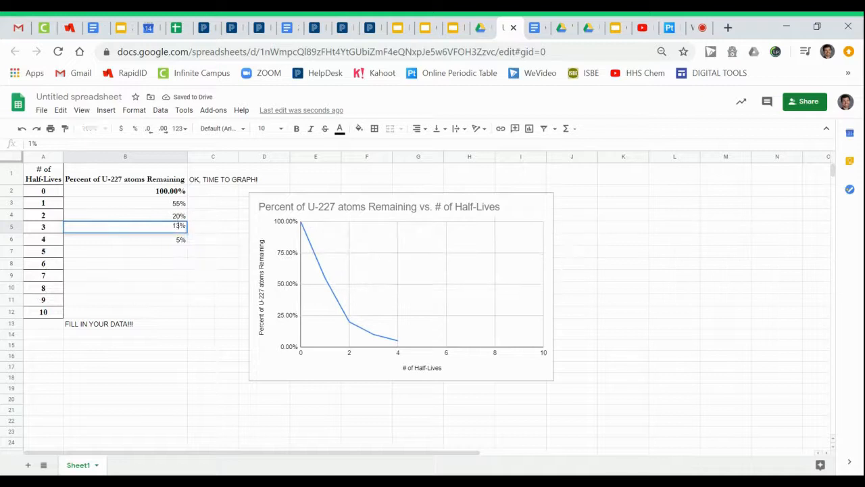
{"action": "type", "text": "3"}
{"action": "key", "text": "Return"}
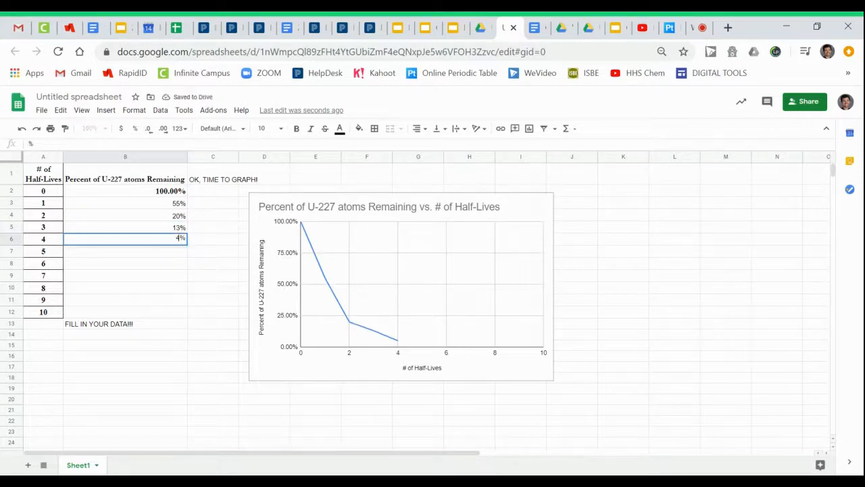
{"action": "type", "text": "4"}
{"action": "key", "text": "Return"}
Step: Enter 2%, 1% and 1% in B7:B9 for 5, 6 and 7 half-lives, formatted as percentages
{"action": "type", "text": "2"}
{"action": "key", "text": "Return"}
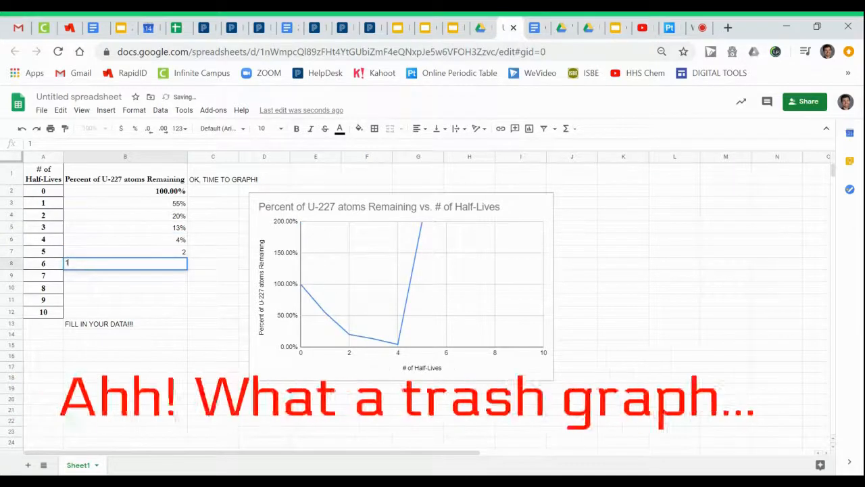
{"action": "type", "text": "1"}
{"action": "key", "text": "Up"}
{"action": "key", "text": "Return"}
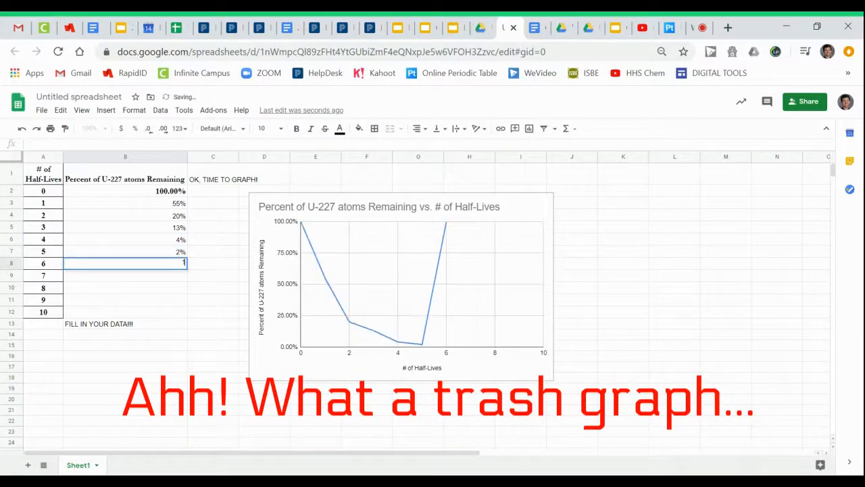
{"action": "type", "text": "1"}
{"action": "key", "text": "Return"}
{"action": "type", "text": "1"}
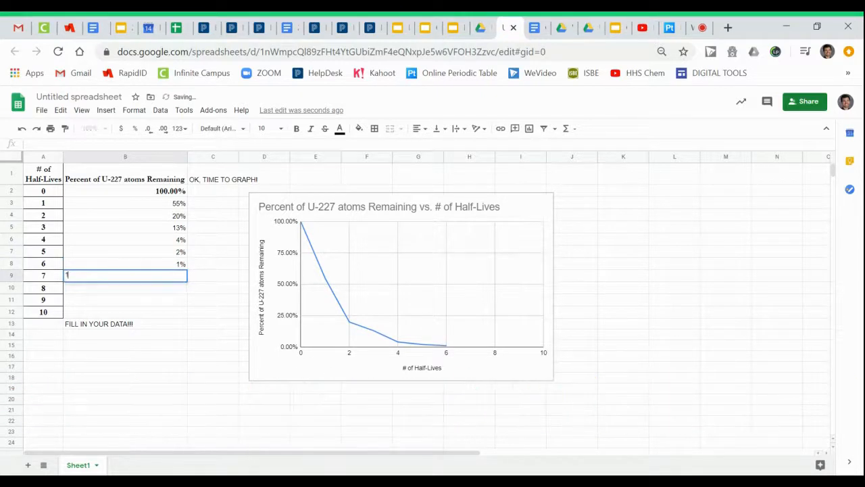
{"action": "key", "text": "Return"}
Step: Enter the note "WHATEVER IS IT BASED ON THE DOCUMENT DATA" in B14
{"action": "key", "text": "Down"}
{"action": "key", "text": "Down"}
{"action": "key", "text": "Down"}
{"action": "key", "text": "Down"}
{"action": "type", "text": "QHAT"}
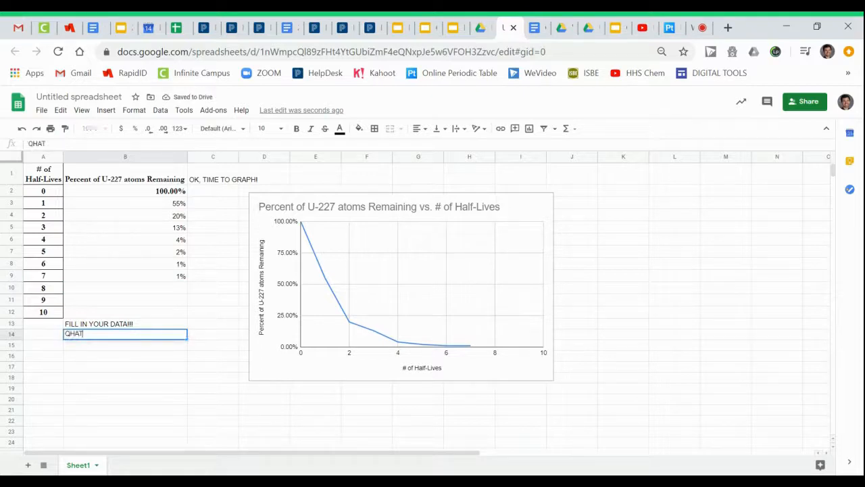
{"action": "key", "text": "BackSpace"}
{"action": "key", "text": "BackSpace"}
{"action": "type", "text": "WHATEVER IS IT BASED O"}
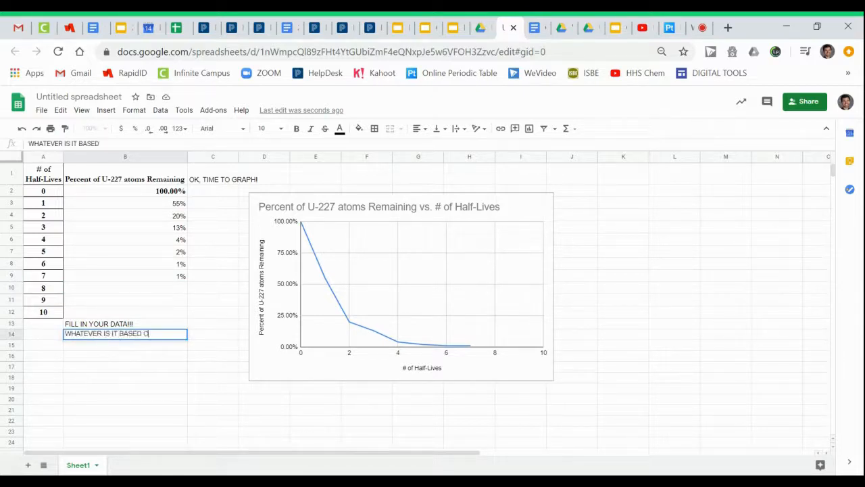
{"action": "type", "text": "N YOU"}
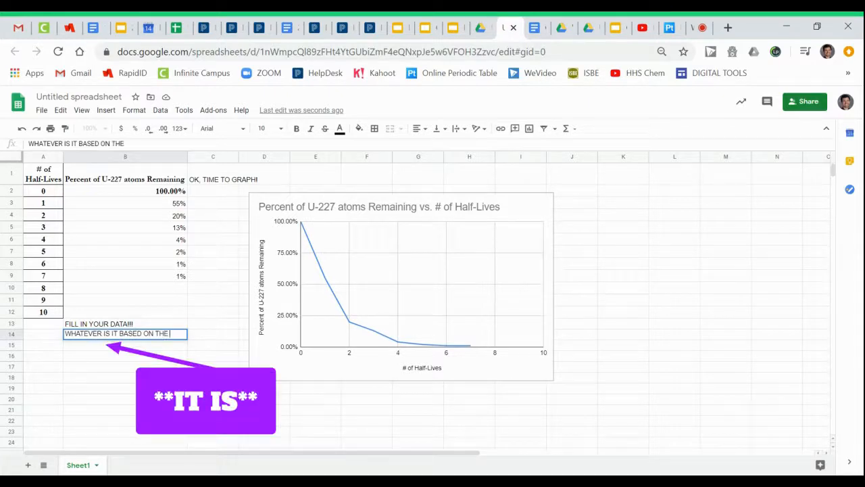
{"action": "type", "text": "DOCUMENT DATA"}
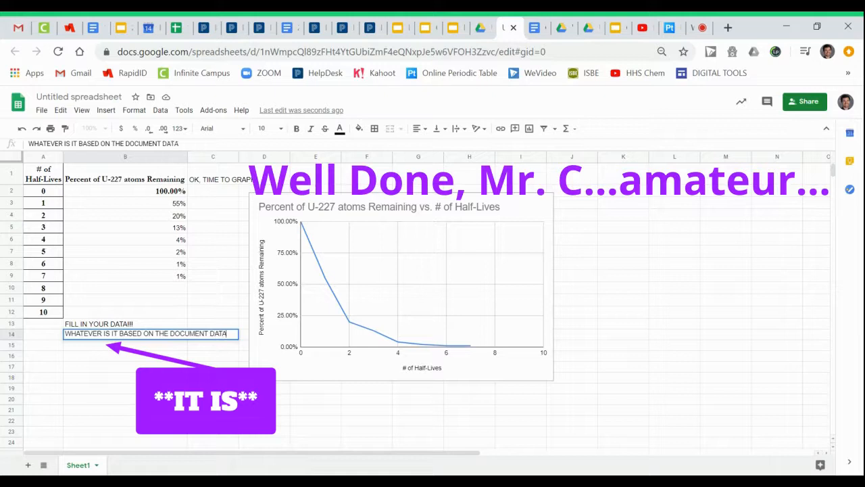
{"action": "key", "text": "Return"}
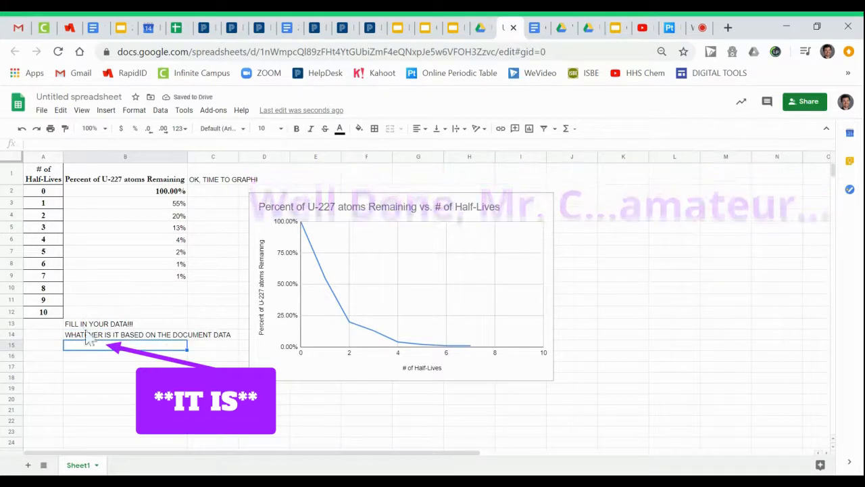
Step: Open the graph's setup options and review the available chart types, keeping Line chart
{"action": "left_click", "coordinate": [427, 273]}
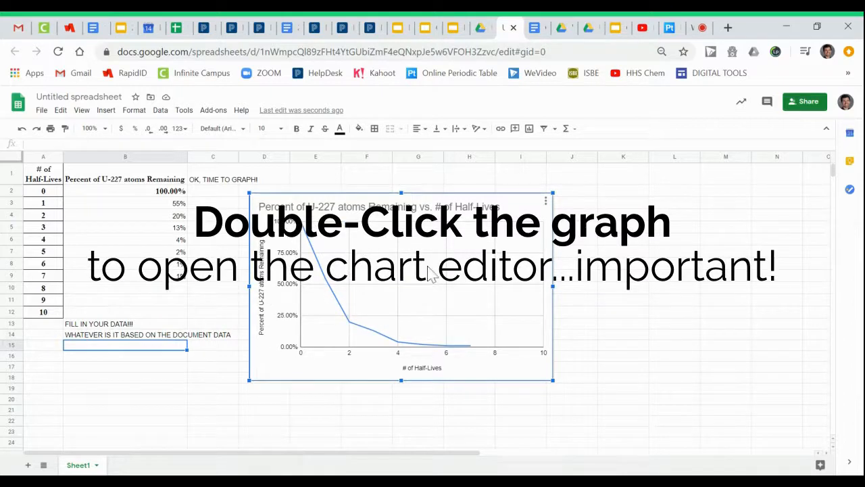
{"action": "double_click", "coordinate": [430, 273]}
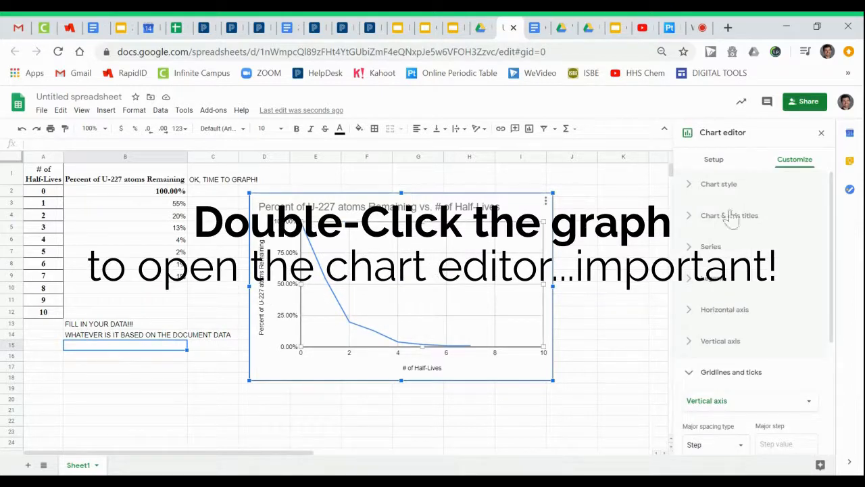
{"action": "left_click", "coordinate": [714, 163]}
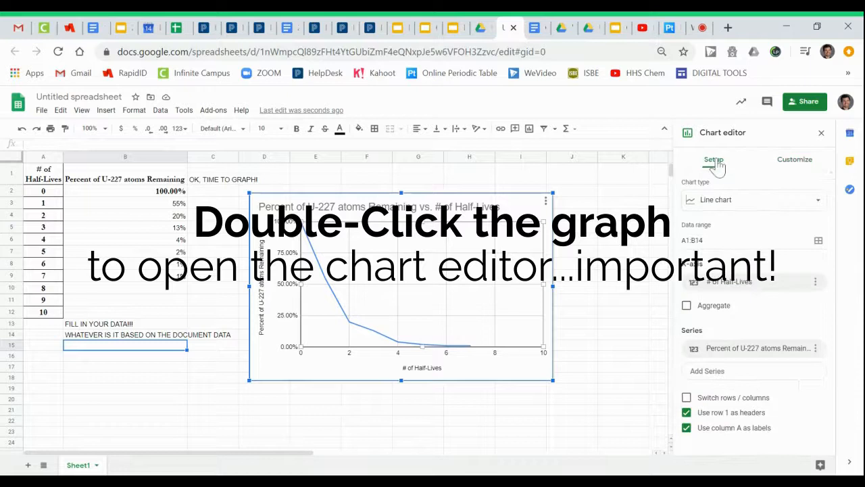
{"action": "left_click", "coordinate": [716, 203]}
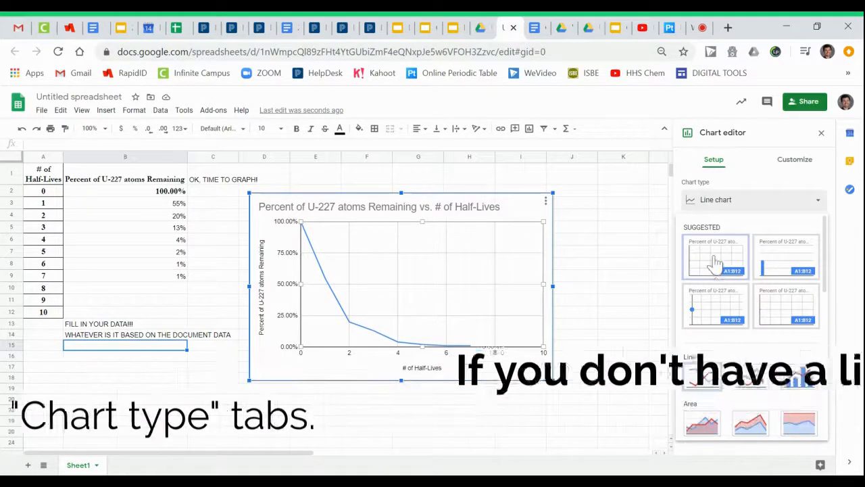
{"action": "left_click", "coordinate": [715, 199]}
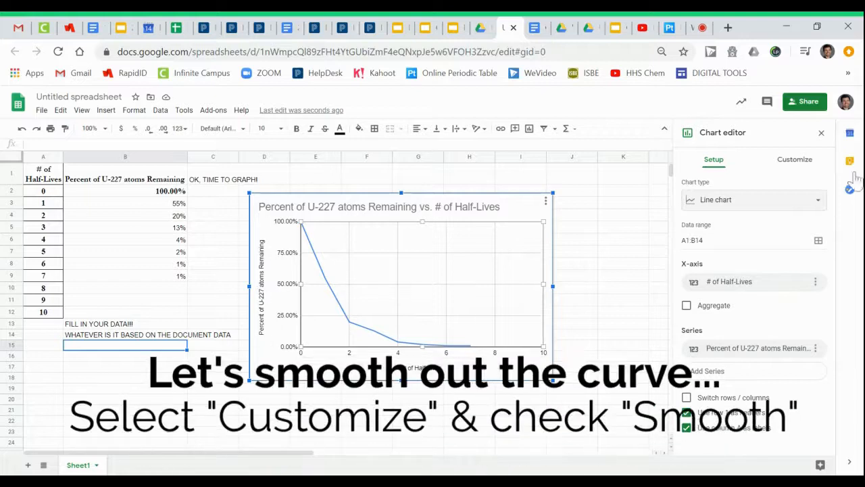
Step: Turn on the Smooth option in the graph's chart style
{"action": "left_click", "coordinate": [797, 166]}
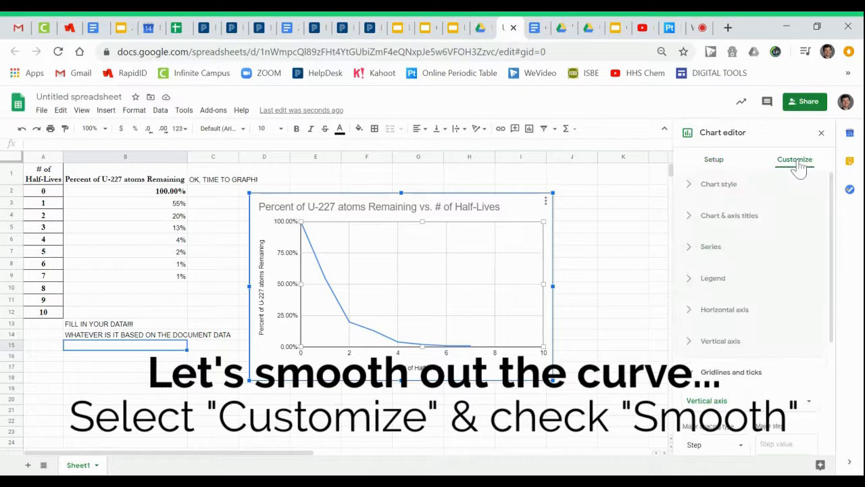
{"action": "left_click", "coordinate": [696, 194]}
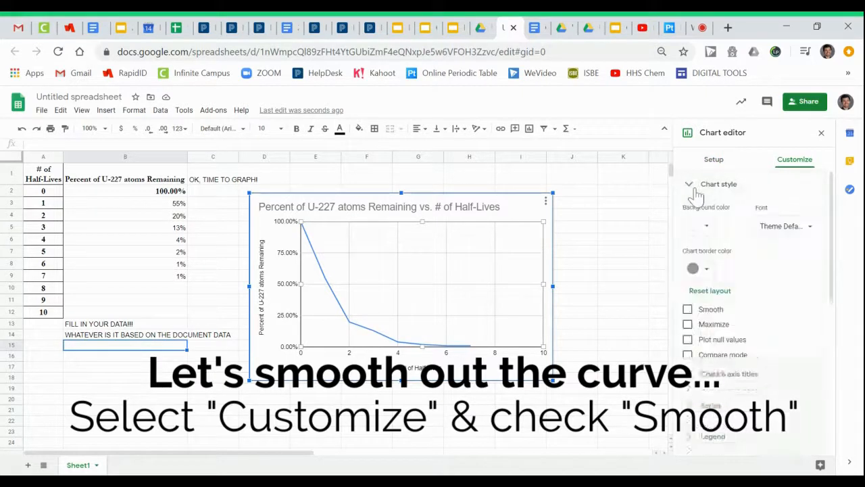
{"action": "left_click", "coordinate": [688, 310]}
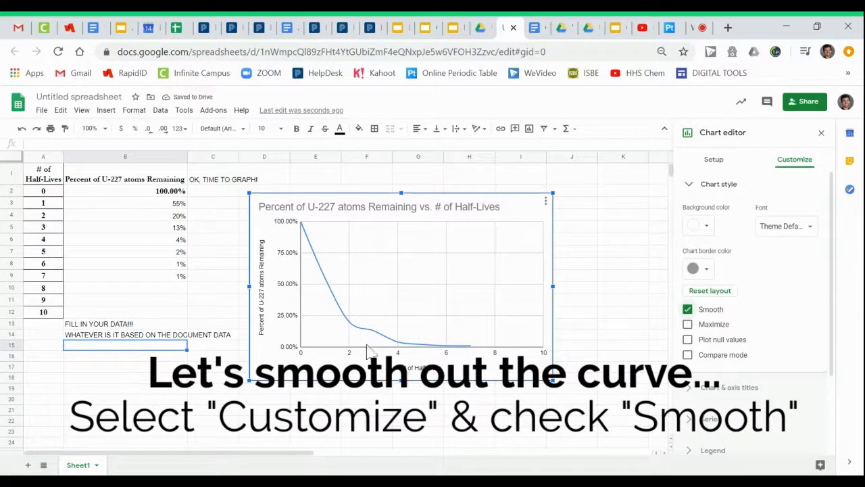
Step: Switch the Smooth option off and on twice to compare the straight and smooth lines
{"action": "left_click", "coordinate": [687, 309]}
{"action": "left_click", "coordinate": [687, 309]}
{"action": "left_click", "coordinate": [688, 310]}
{"action": "left_click", "coordinate": [687, 310]}
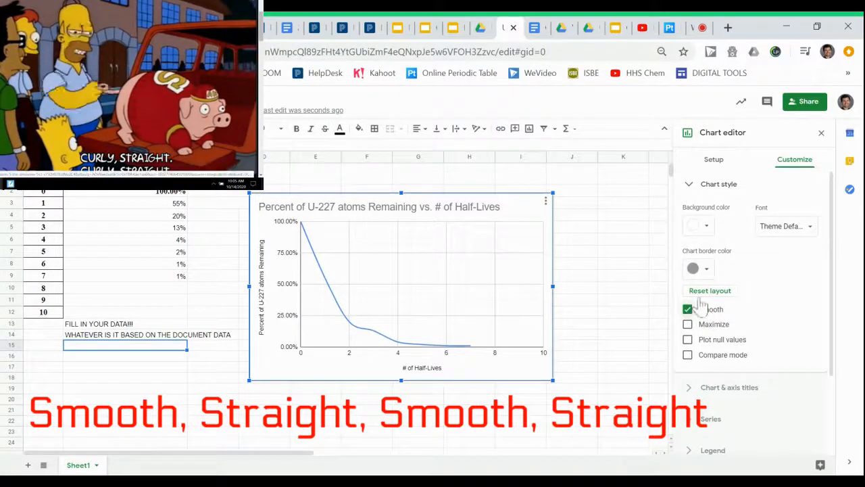
Step: Enter the note "SMOOTH CURVE = :)" in E20, below the graph
{"action": "left_click", "coordinate": [306, 402]}
{"action": "type", "text": "SMOOTH CURV"}
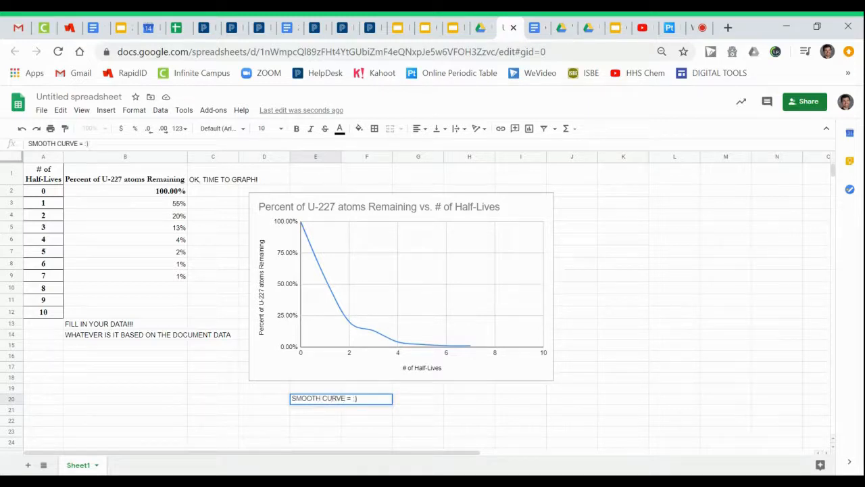
{"action": "type", "text": "E = :)"}
{"action": "left_click", "coordinate": [423, 409]}
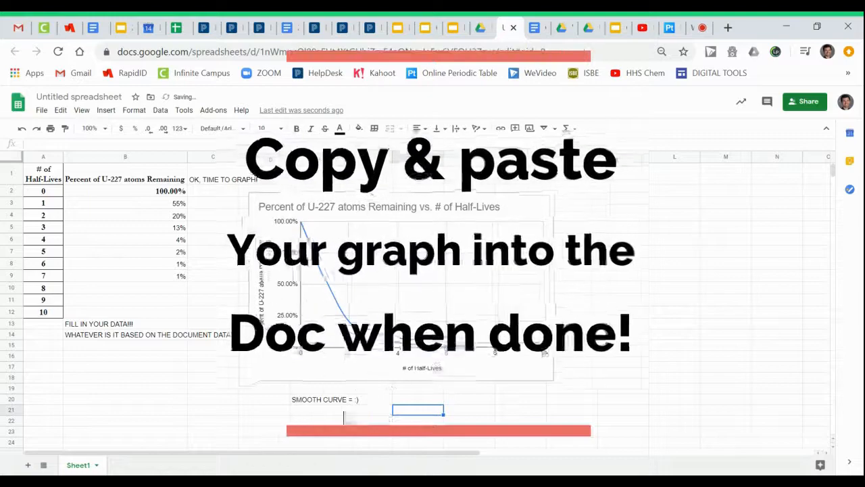